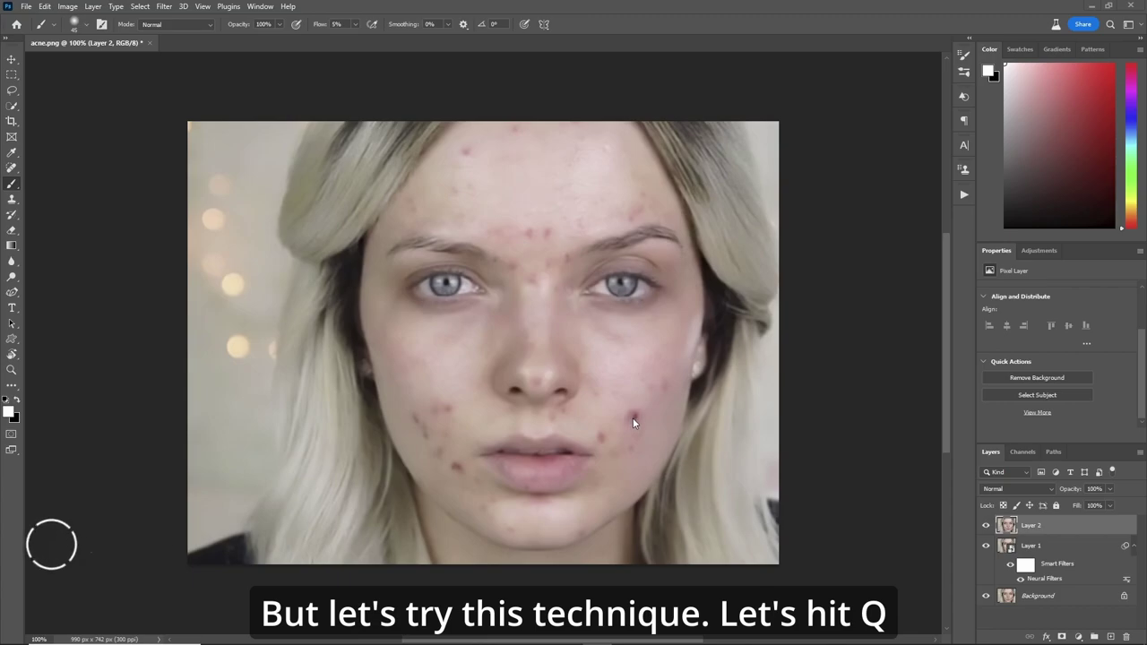
Fill a quick mask with a custom 30% grey colour, then exit Quick Mask to get a partial selection
{"action": "key", "text": "q"}
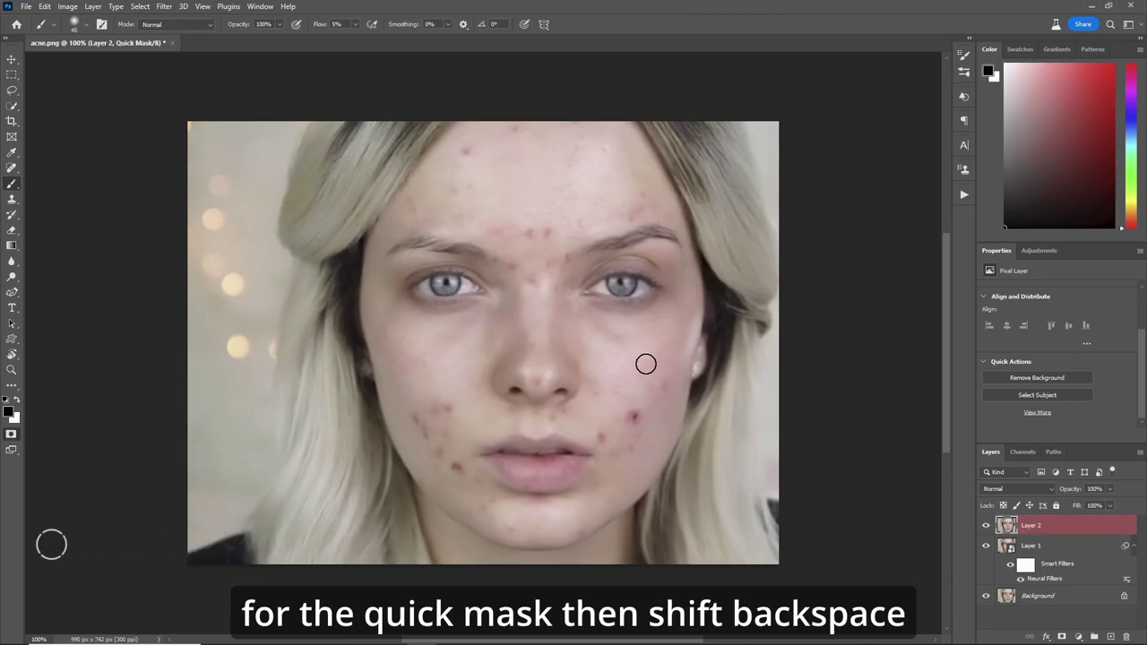
{"action": "key", "text": "shift+BackSpace"}
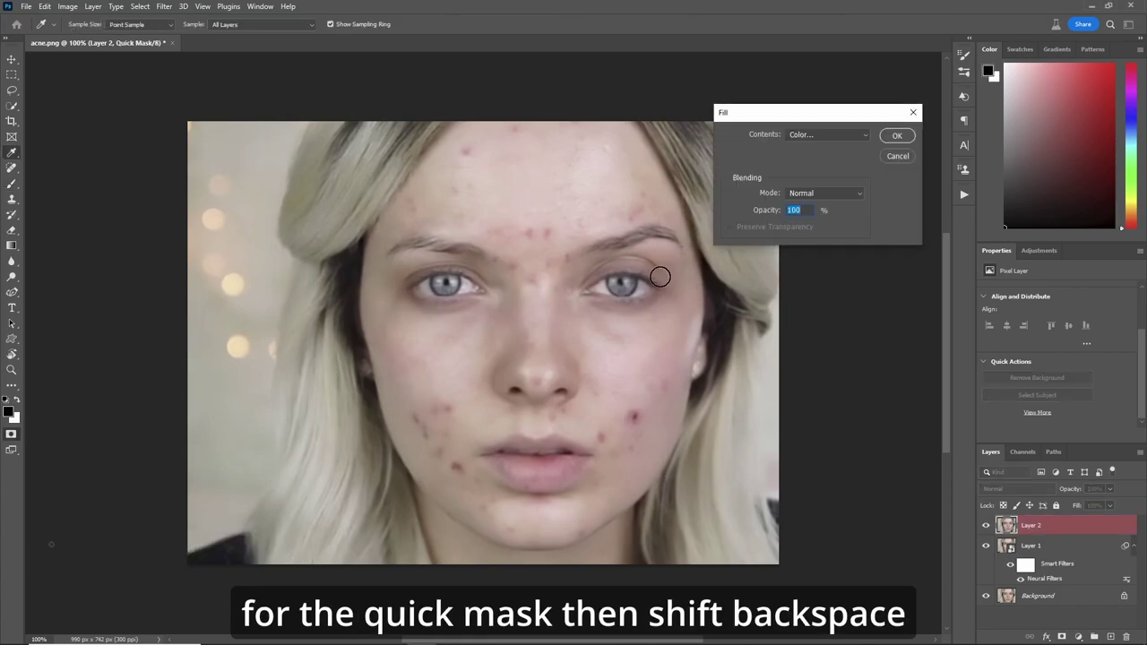
{"action": "left_click", "coordinate": [866, 135]}
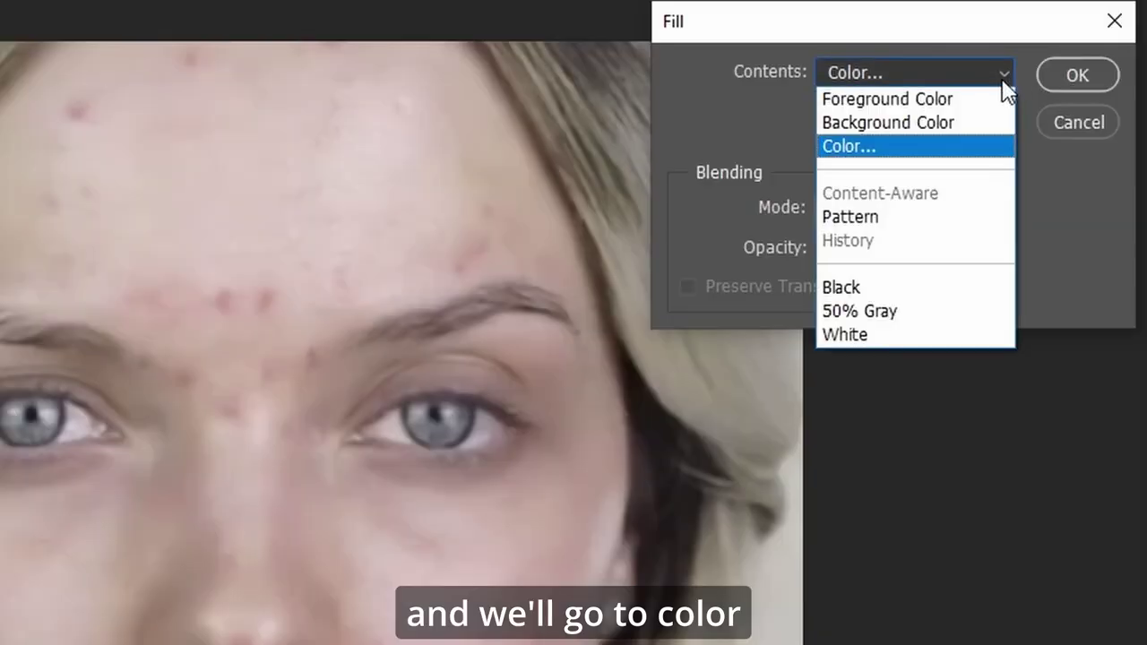
{"action": "left_click", "coordinate": [909, 146]}
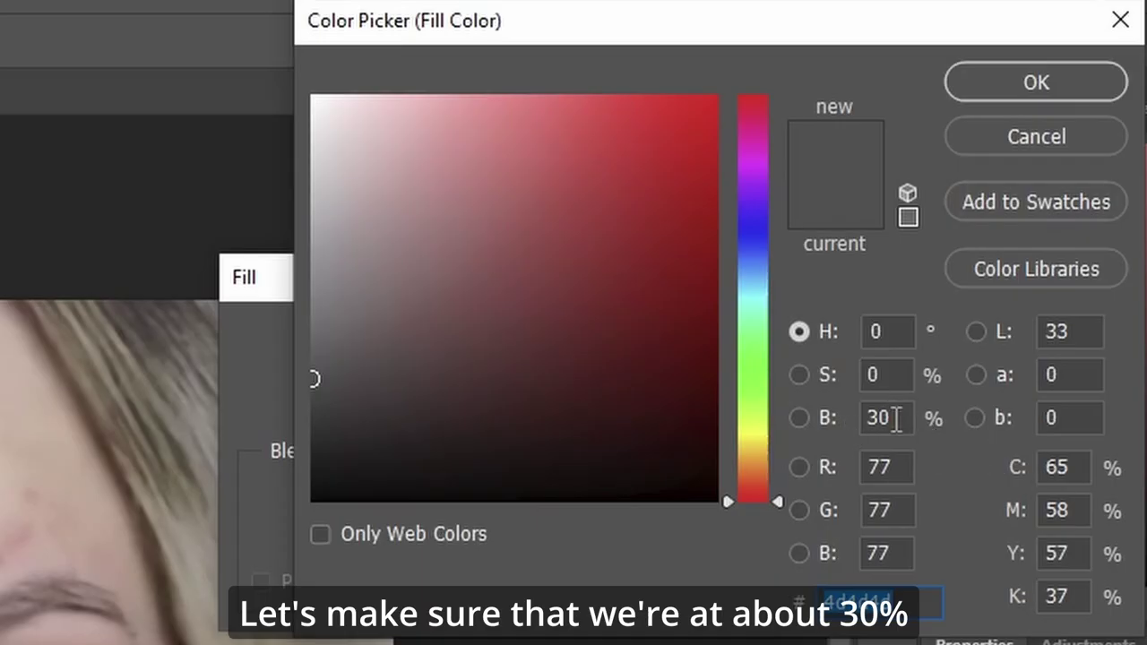
{"action": "left_click", "coordinate": [1025, 81]}
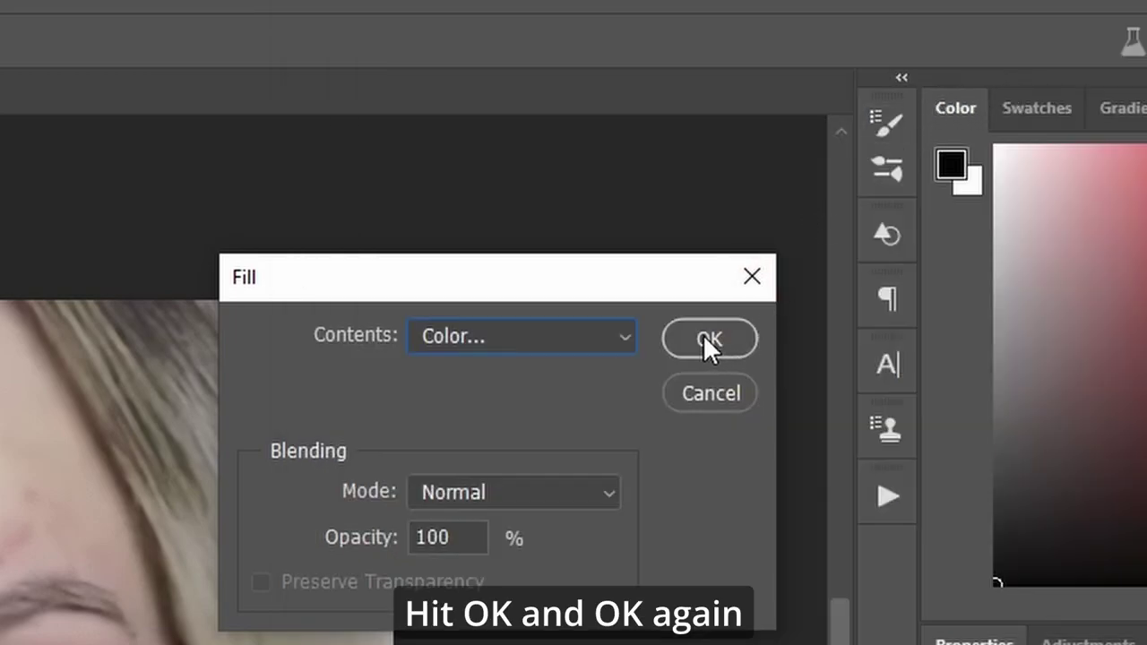
{"action": "left_click", "coordinate": [708, 341]}
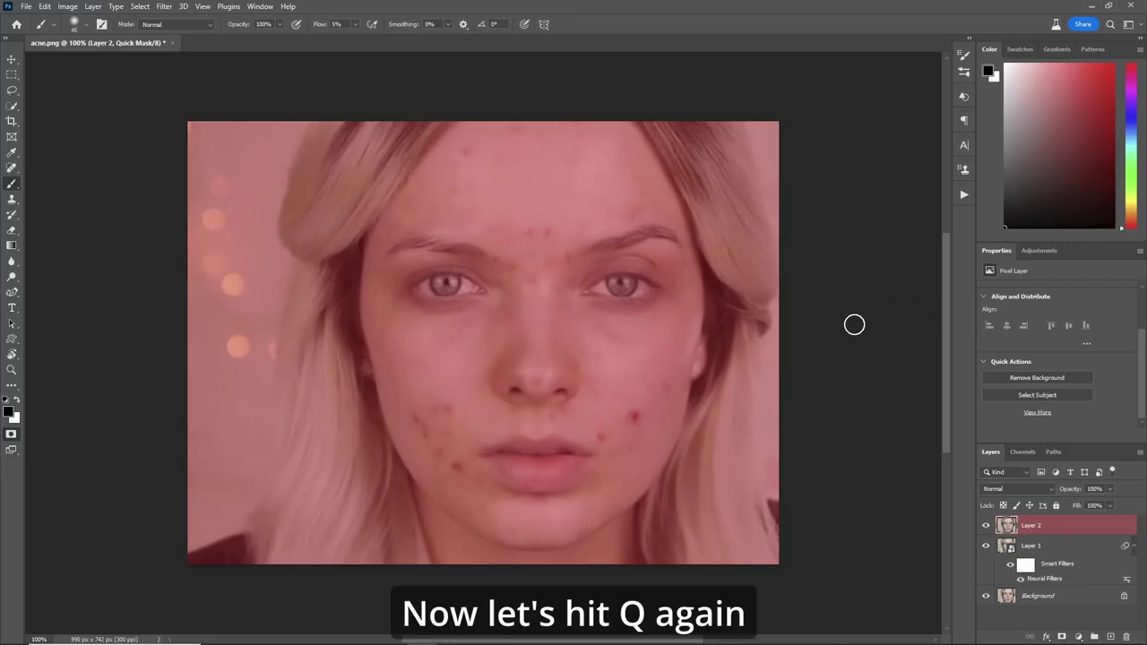
{"action": "key", "text": "q"}
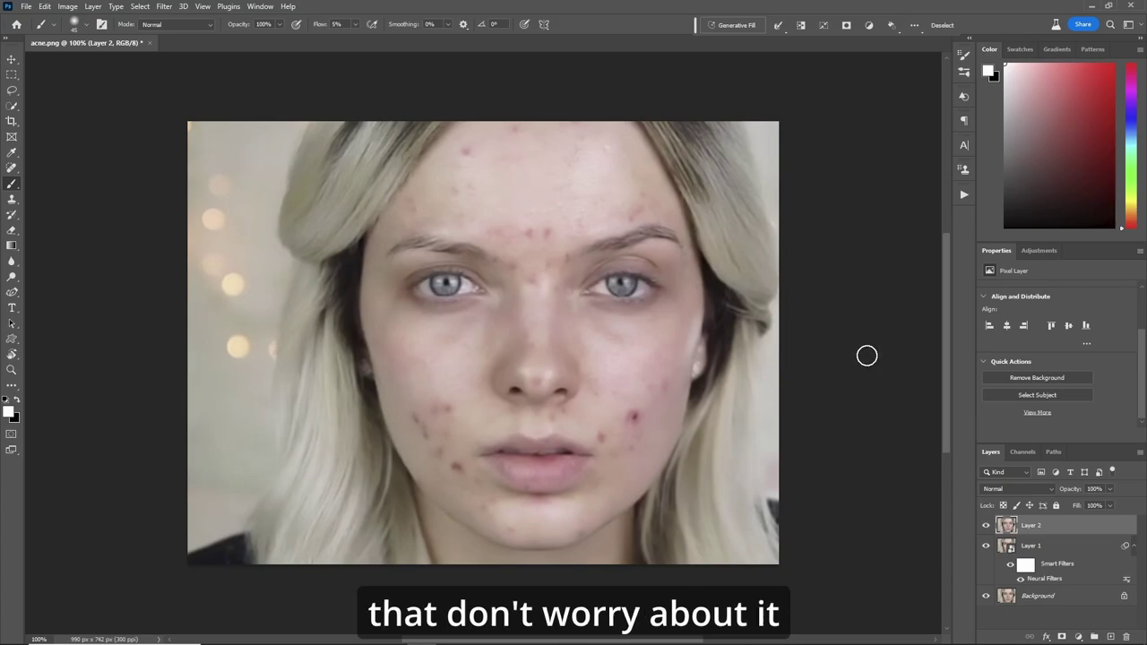
Run Generative Fill with the prompt 'skin smoothing, skin toning' and keep the second of three variations
{"action": "left_click", "coordinate": [716, 27]}
{"action": "type", "text": "skin smoothing"}
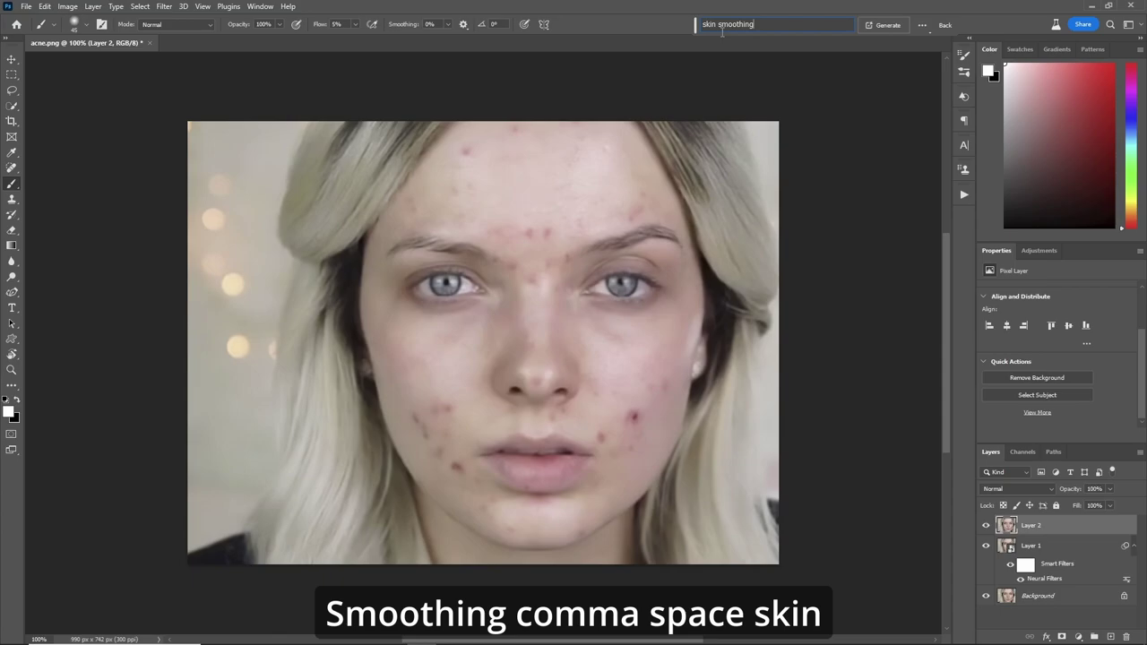
{"action": "type", "text": ", skin "}
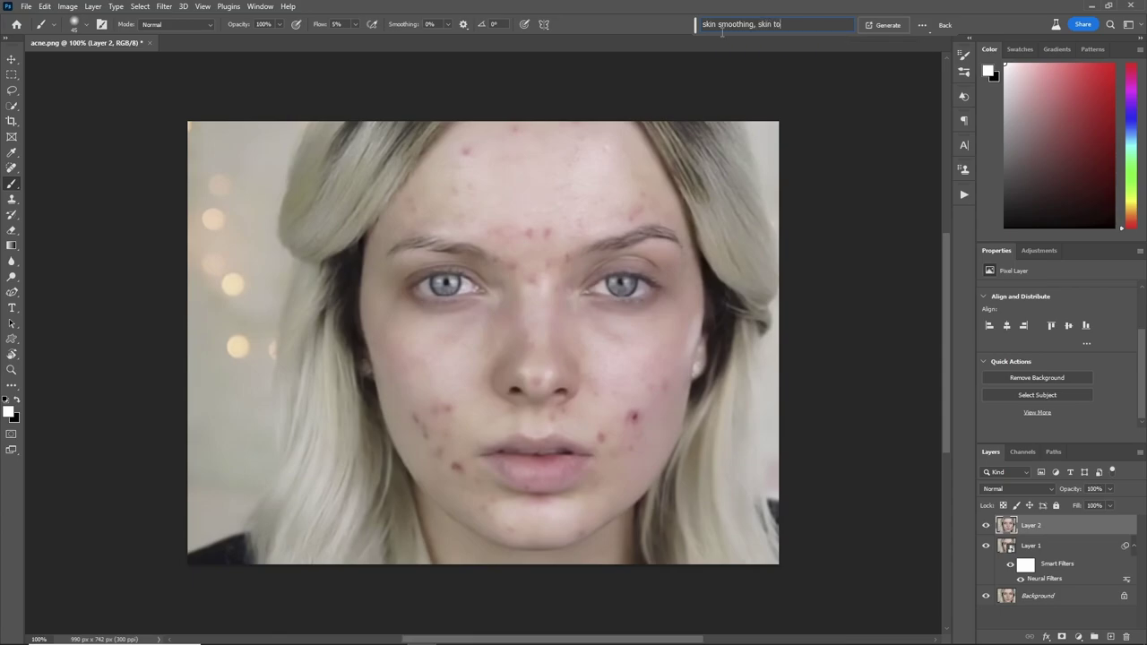
{"action": "type", "text": "toning"}
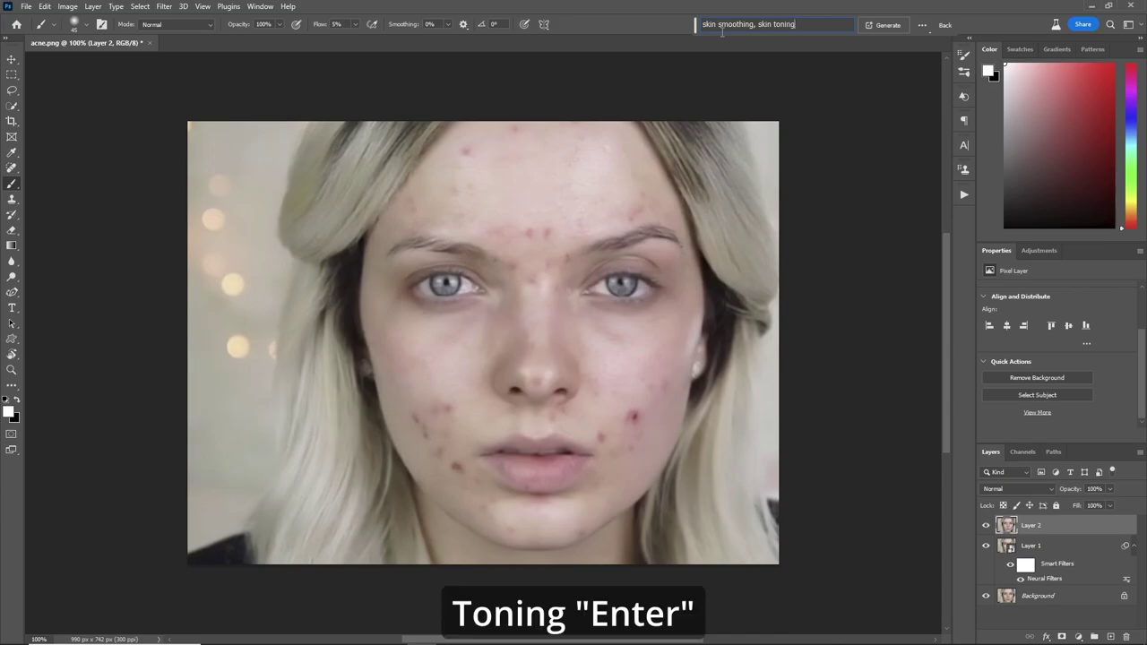
{"action": "key", "text": "Return"}
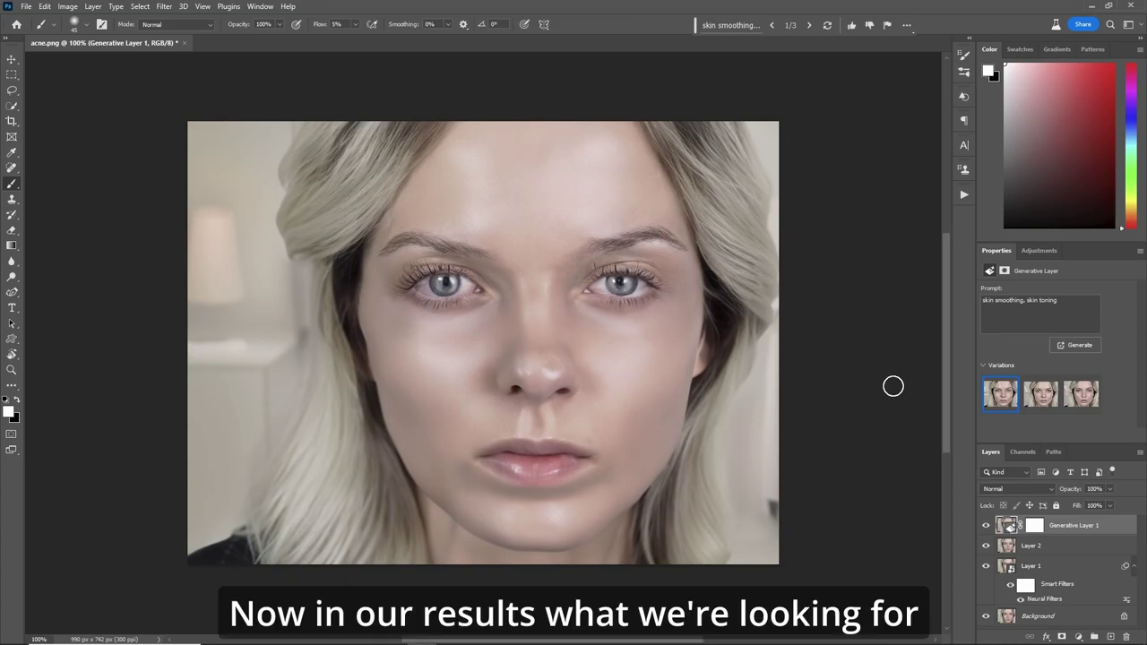
{"action": "left_click", "coordinate": [1042, 397]}
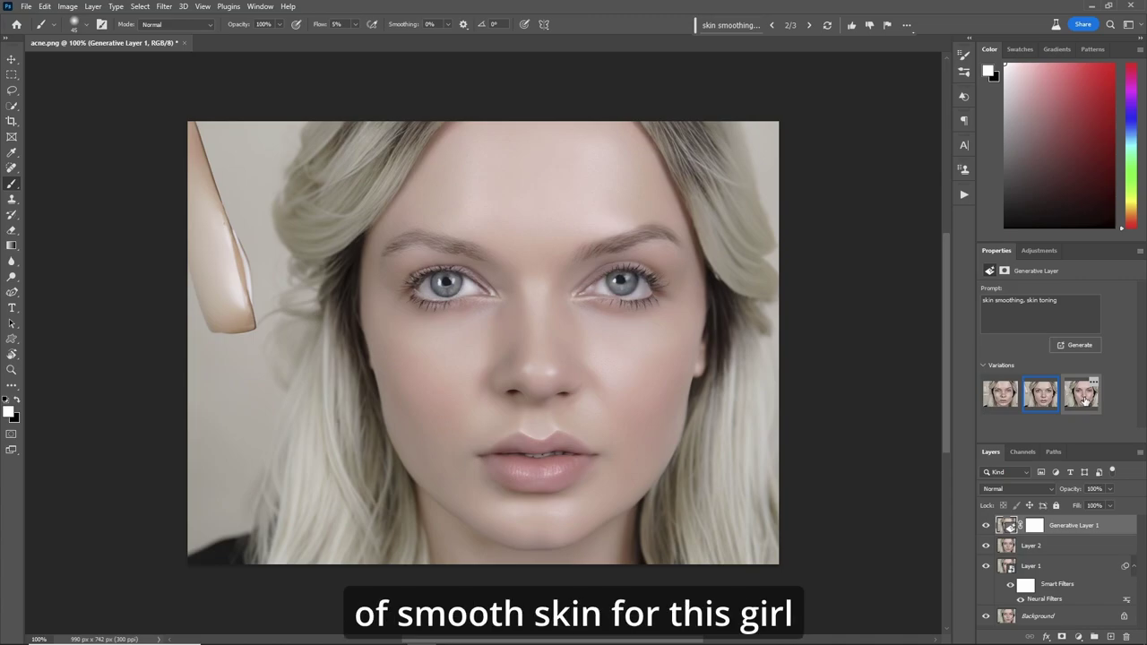
{"action": "left_click", "coordinate": [1080, 402]}
{"action": "left_click", "coordinate": [1041, 400]}
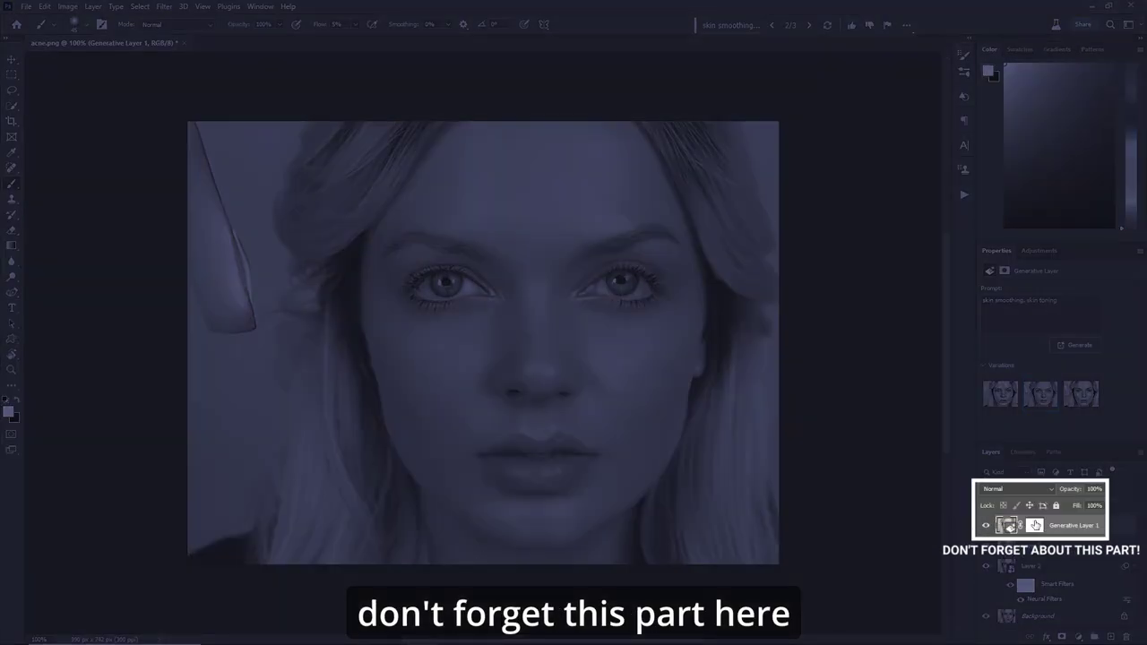
Apply the merged image into Generative Layer 1's mask with Apply Image at Multiply, 100%
{"action": "left_click", "coordinate": [1036, 526]}
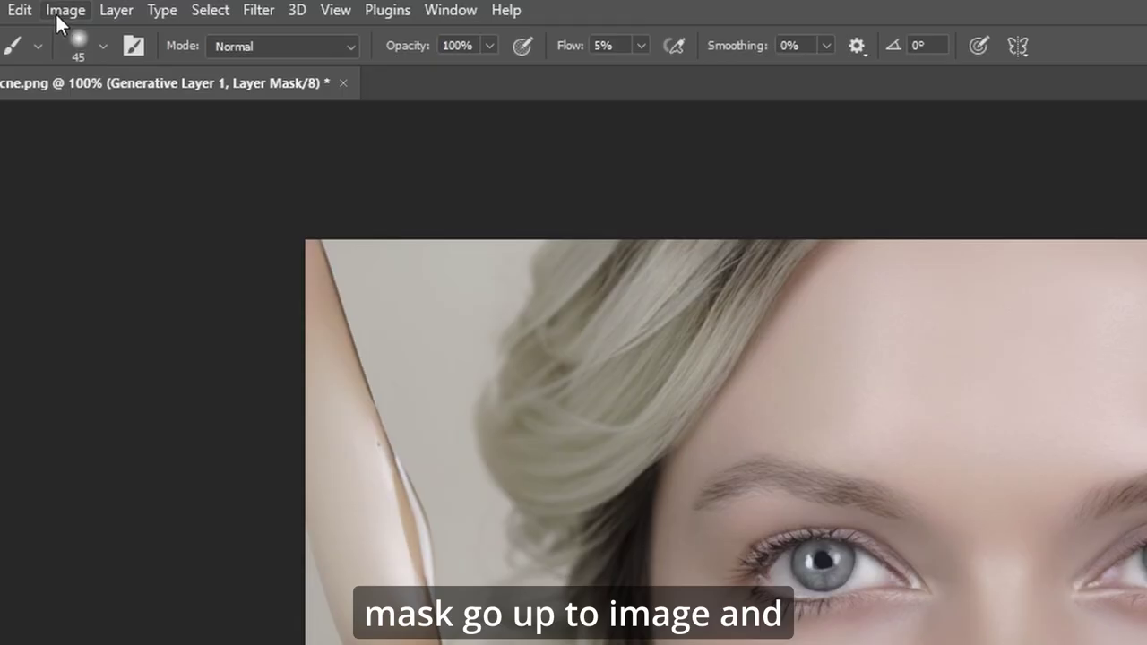
{"action": "left_click", "coordinate": [67, 6]}
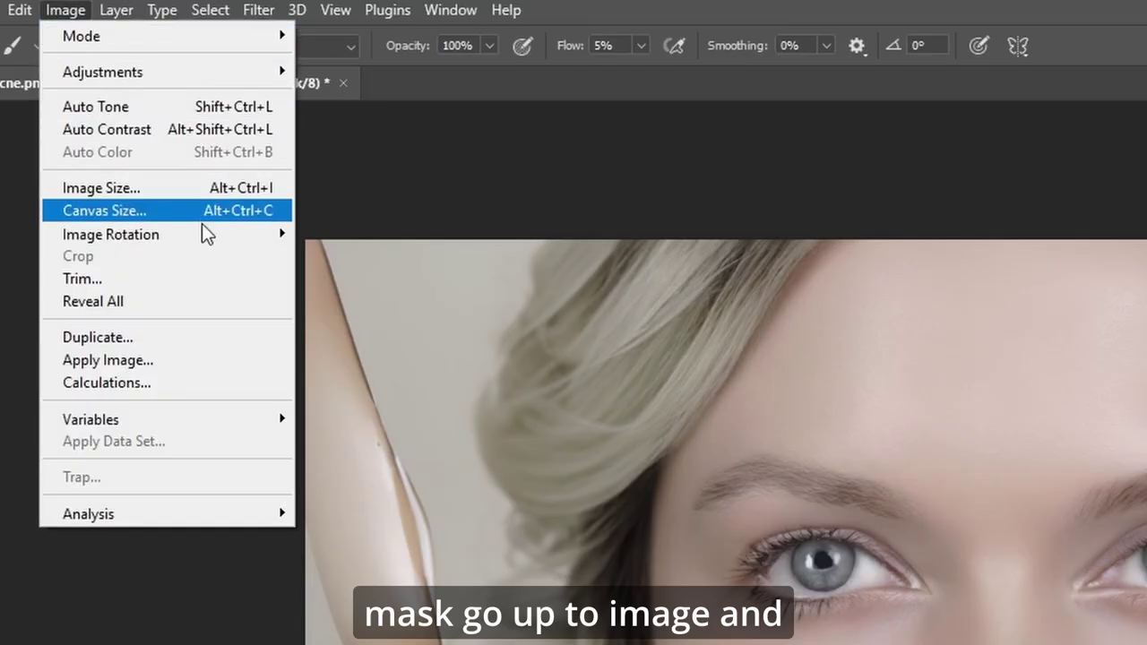
{"action": "left_click", "coordinate": [133, 359]}
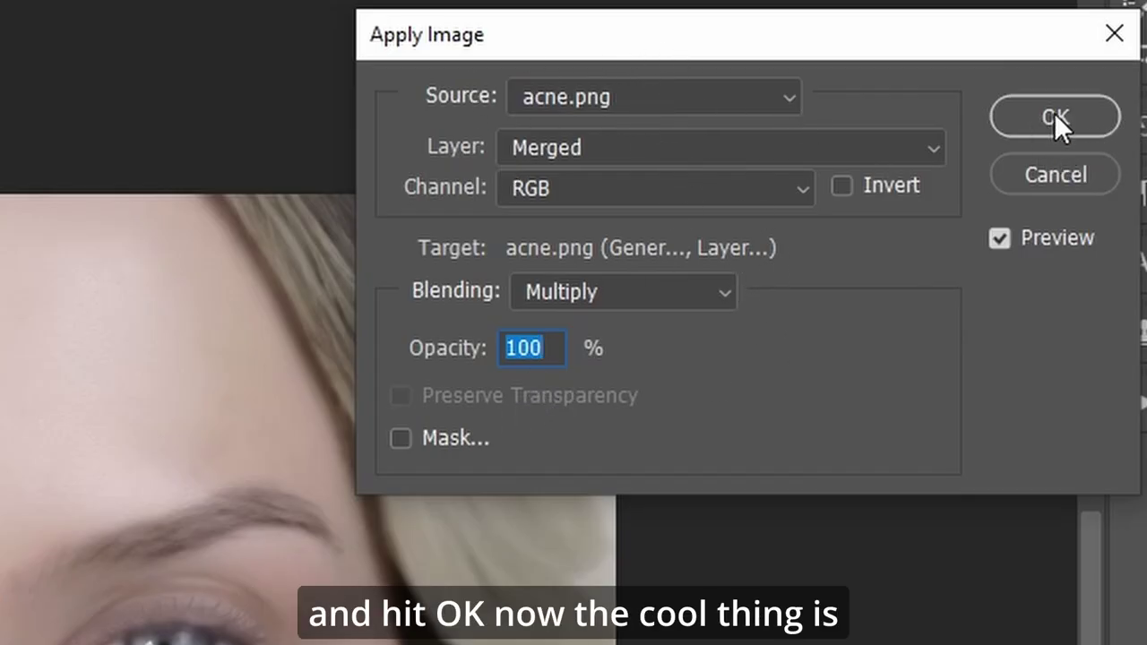
{"action": "left_click", "coordinate": [1054, 115]}
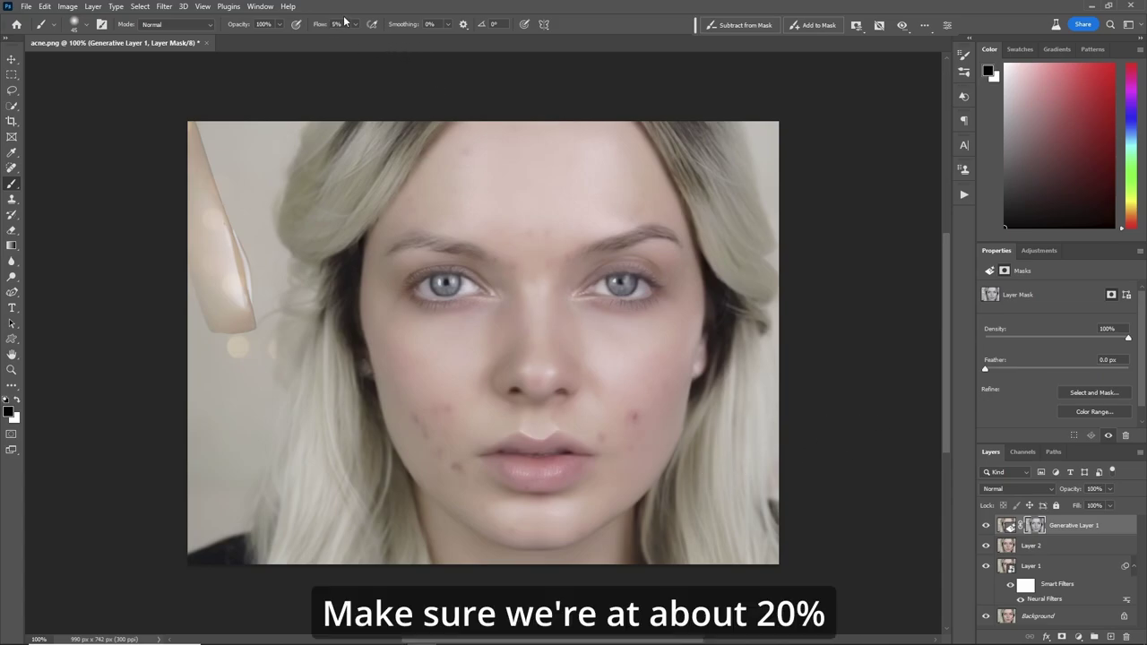
Set the brush flow to 20% and paint the mask over the eyes and eyebrows
{"action": "type", "text": "20"}
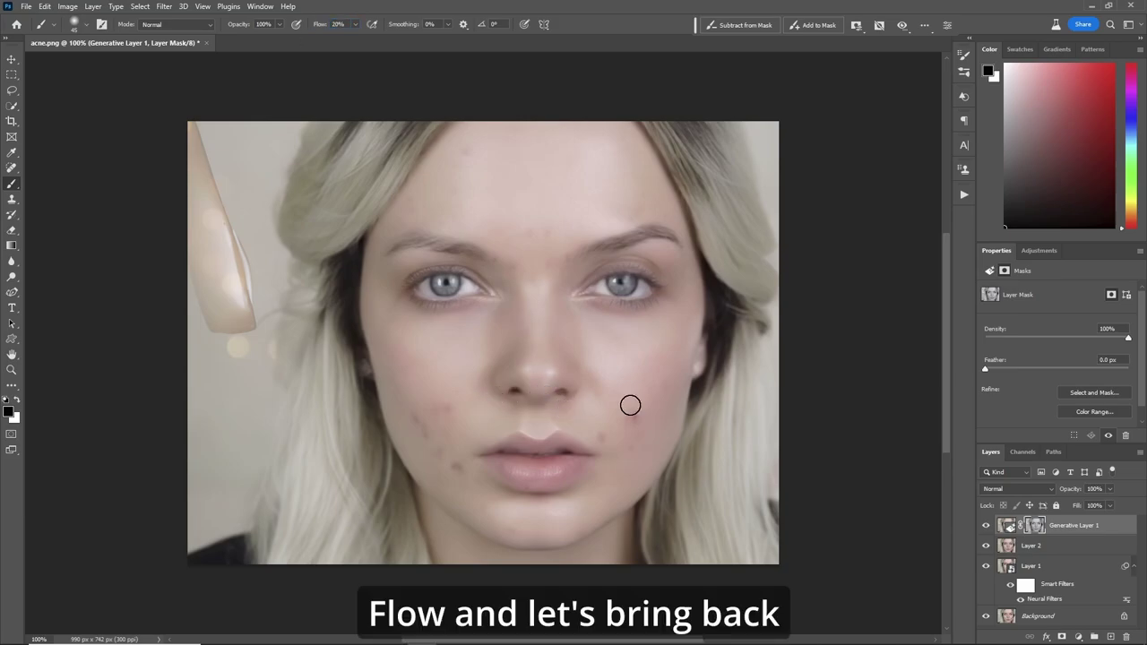
{"action": "left_click_drag", "start_coordinate": [948, 376], "coordinate": [945, 400]}
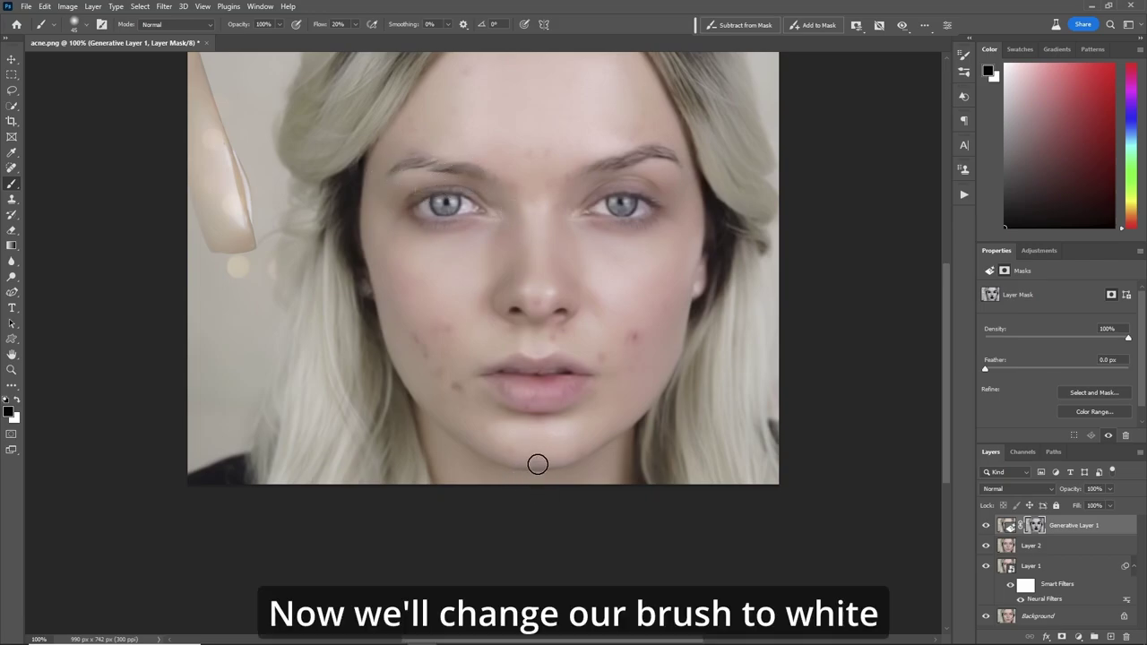
Paint white on the mask over the acne spots on the cheek, beside the nose and chin, then zoom out
{"action": "key", "text": "x"}
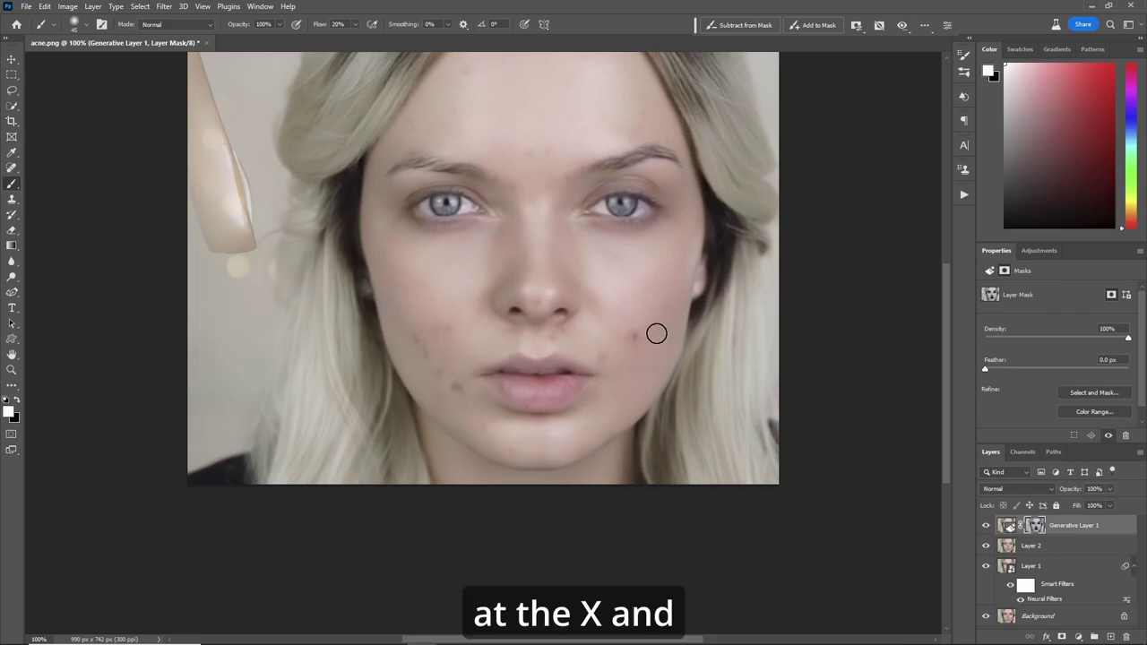
{"action": "mouse_move", "coordinate": [669, 310]}
{"action": "left_mouse_down"}
{"action": "mouse_move", "coordinate": [640, 326]}
{"action": "mouse_move", "coordinate": [622, 356]}
{"action": "left_mouse_up"}
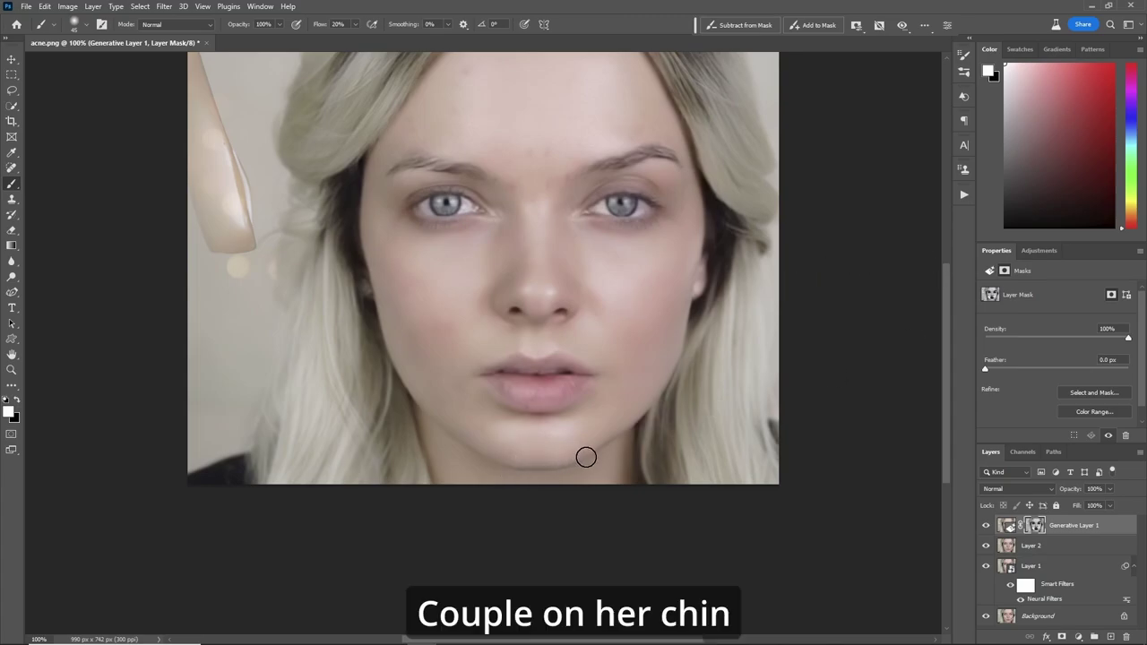
{"action": "left_click_drag", "start_coordinate": [947, 369], "coordinate": [941, 317]}
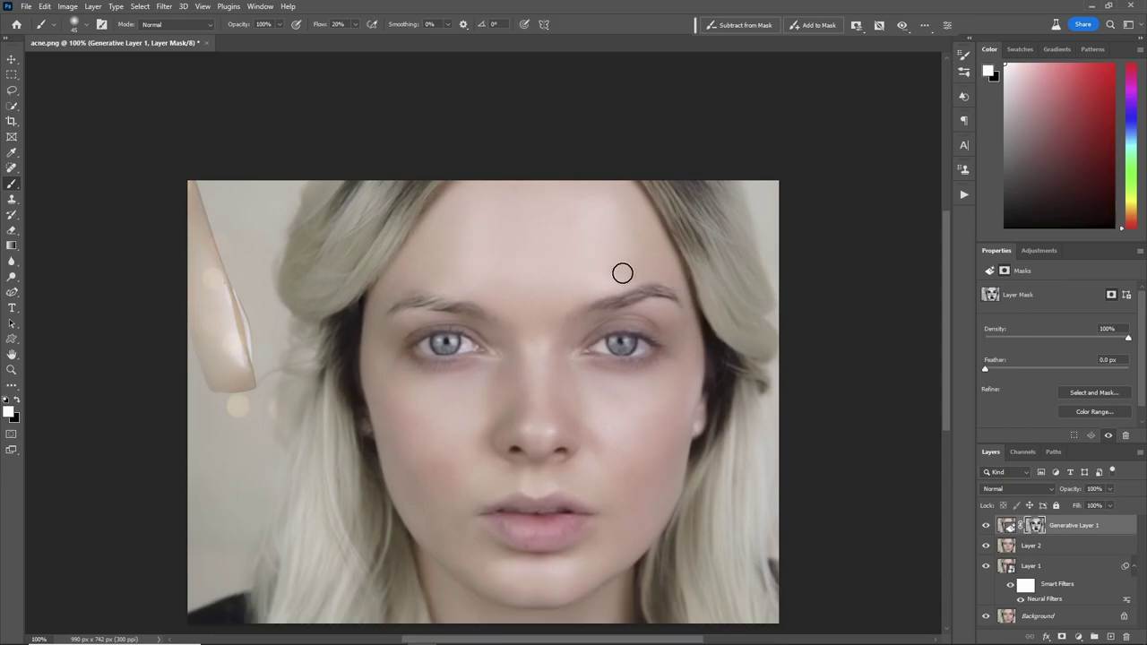
{"action": "key", "text": "ctrl+minus"}
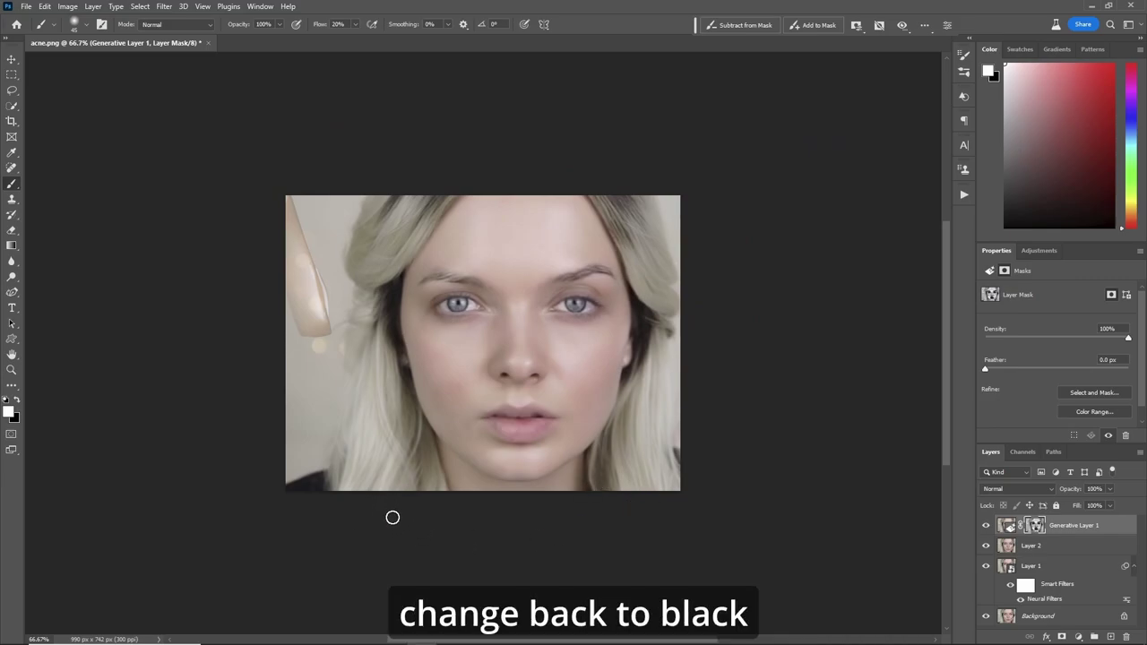
Paint the mask black with a larger brush along the left edge to restore the bokeh background
{"action": "key", "text": "x"}
{"action": "key", "text": "bracketright"}
{"action": "key", "text": "bracketright"}
{"action": "key", "text": "bracketright"}
{"action": "key", "text": "bracketright"}
{"action": "key", "text": "bracketright"}
{"action": "key", "text": "bracketright"}
{"action": "key", "text": "bracketright"}
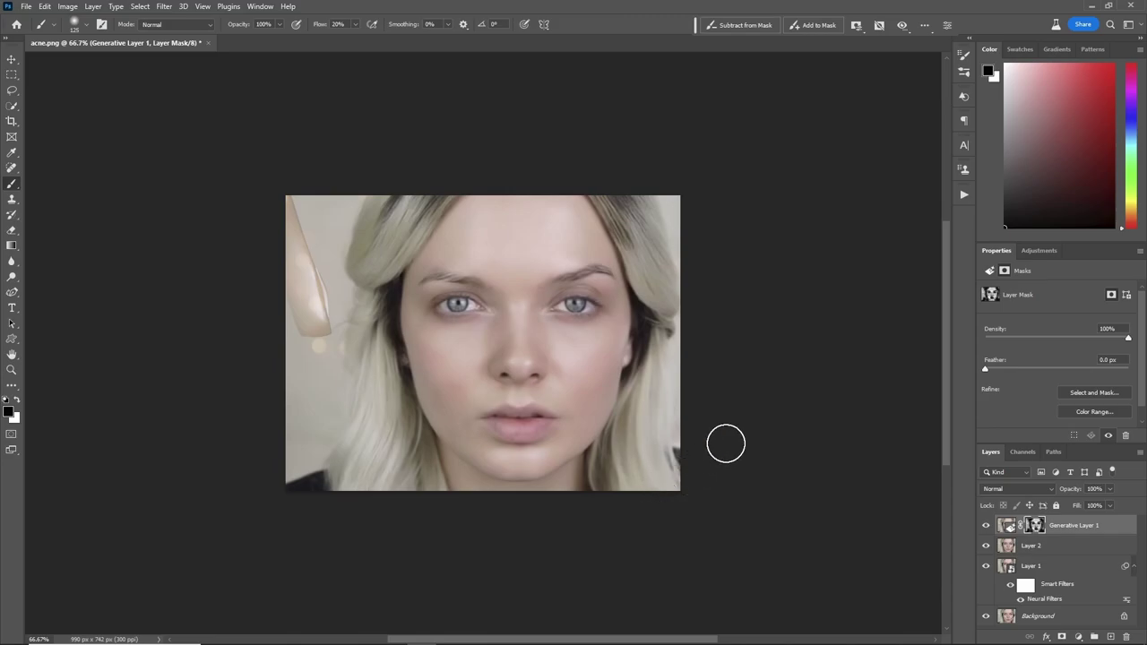
{"action": "mouse_move", "coordinate": [347, 322]}
{"action": "left_mouse_down"}
{"action": "mouse_move", "coordinate": [302, 323]}
{"action": "mouse_move", "coordinate": [307, 272]}
{"action": "mouse_move", "coordinate": [320, 351]}
{"action": "mouse_move", "coordinate": [306, 228]}
{"action": "mouse_move", "coordinate": [279, 215]}
{"action": "mouse_move", "coordinate": [302, 246]}
{"action": "mouse_move", "coordinate": [303, 352]}
{"action": "mouse_move", "coordinate": [325, 354]}
{"action": "mouse_move", "coordinate": [315, 277]}
{"action": "left_mouse_up"}
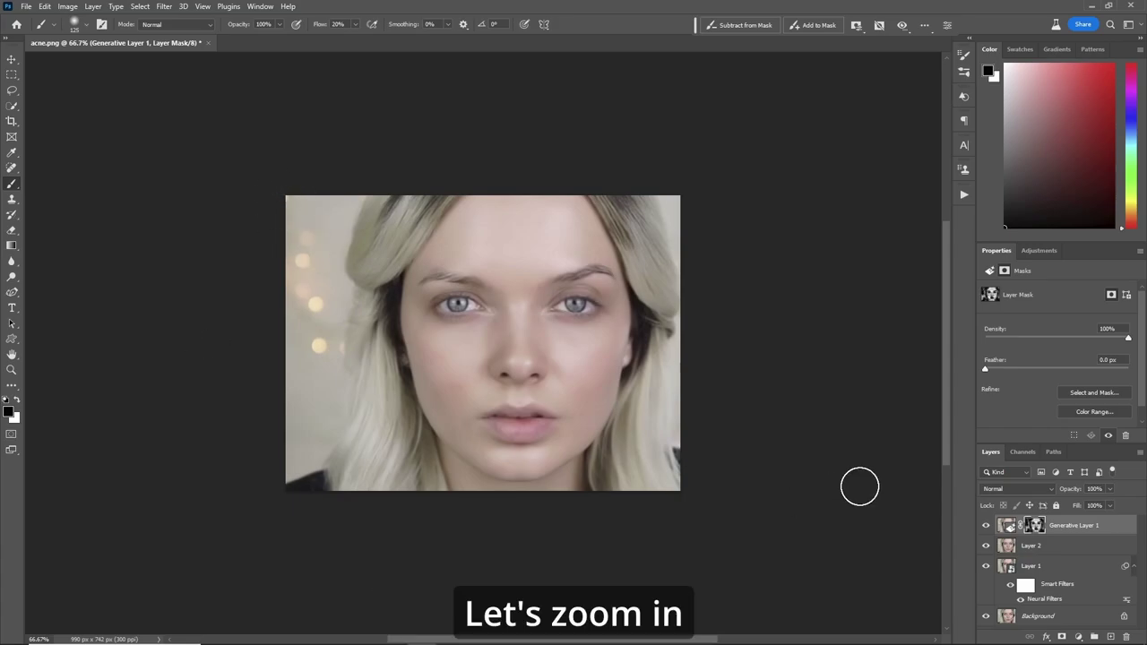
{"action": "key", "text": "ctrl+plus"}
{"action": "key", "text": "ctrl+plus"}
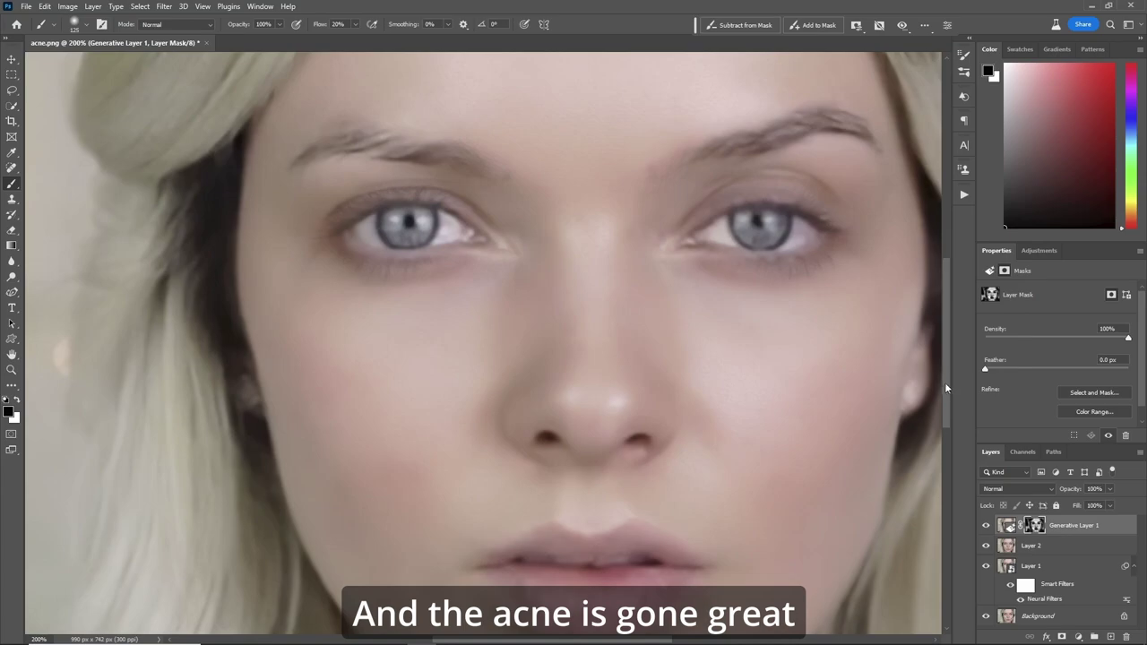
{"action": "key", "text": "ctrl+minus"}
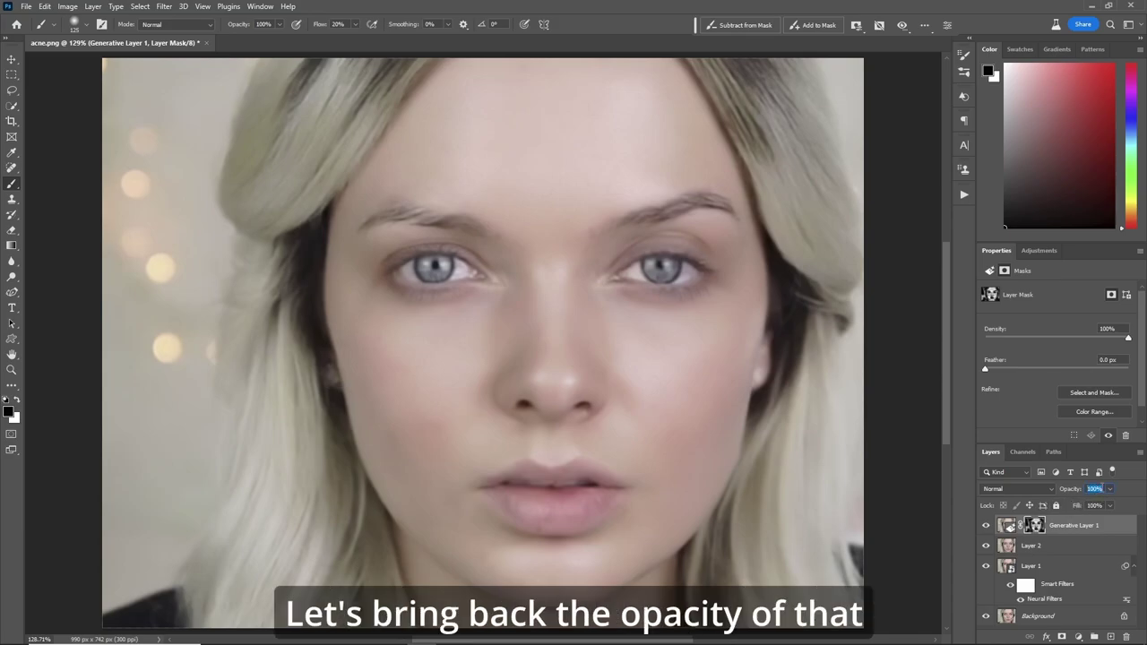
{"action": "type", "text": "0"}
{"action": "key", "text": "Return"}
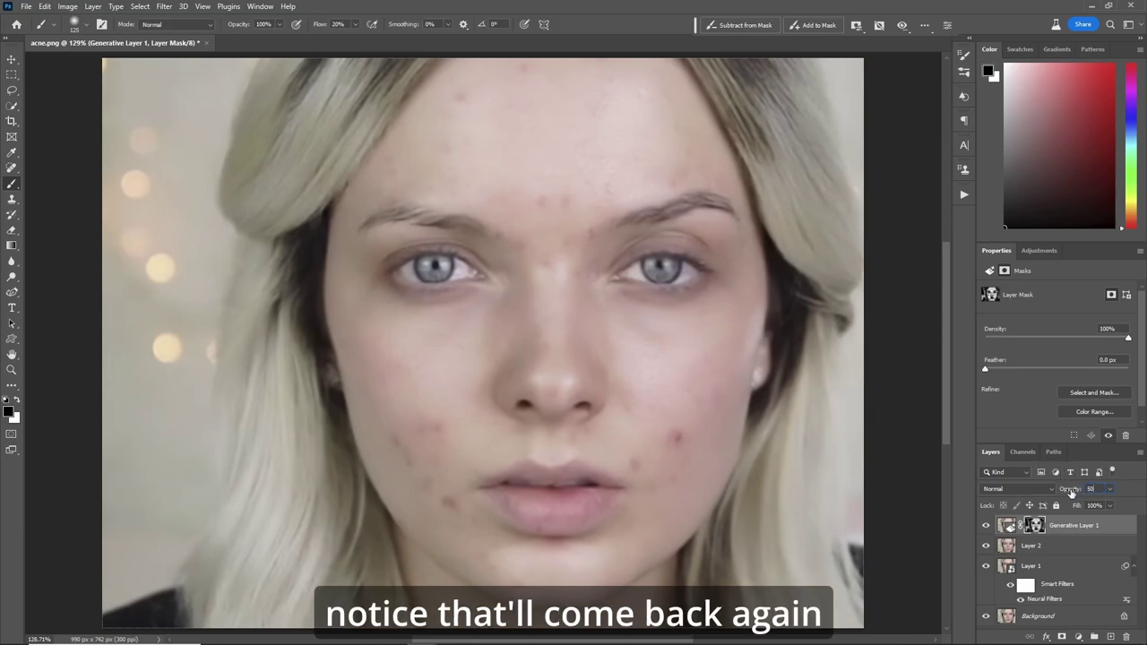
{"action": "left_click_drag", "start_coordinate": [1074, 493], "coordinate": [1099, 493]}
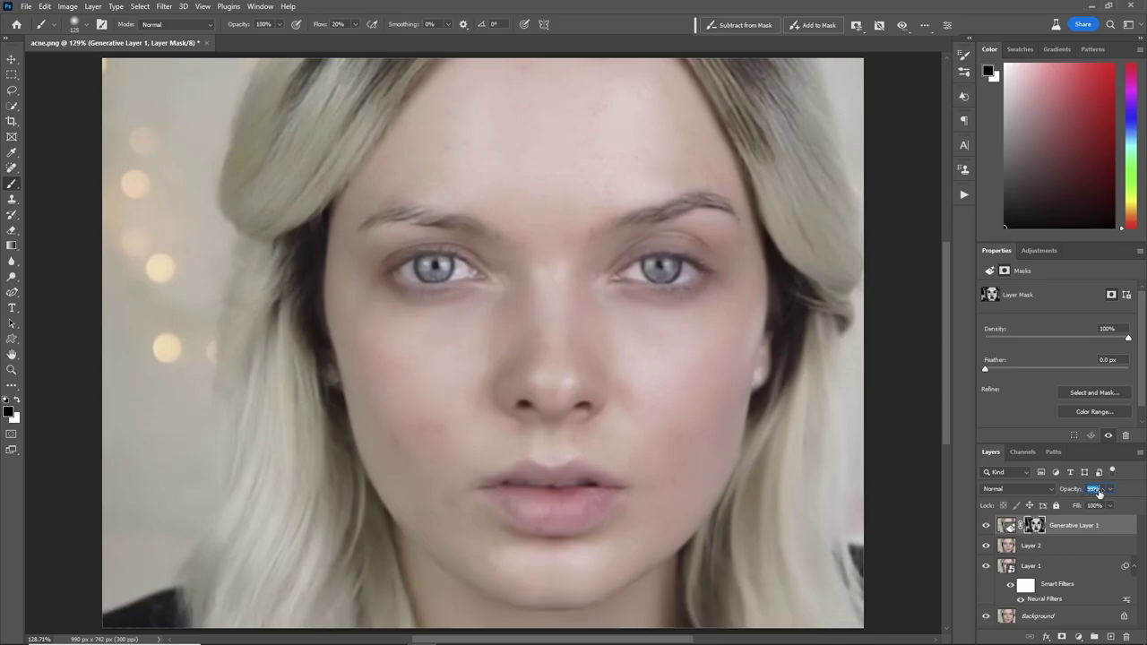